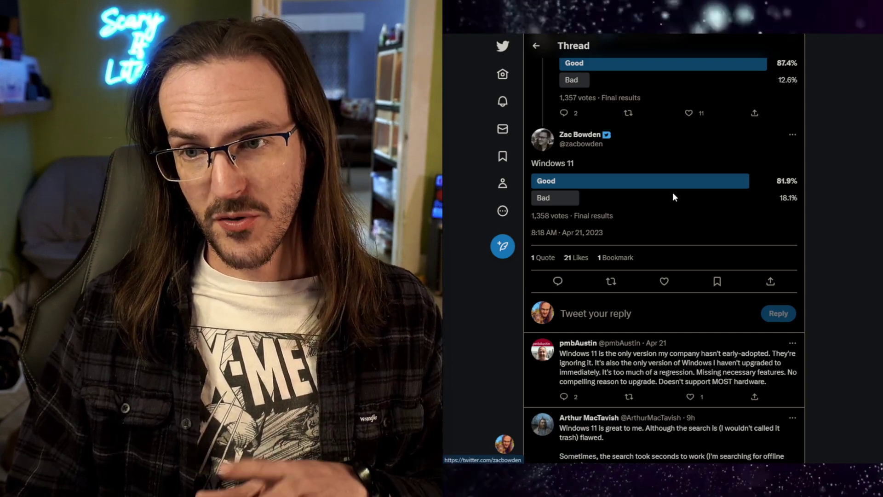
- Highlight the 81.9% Good result in the Windows 11 poll thread
left_click_drag(775, 181, 797, 181)
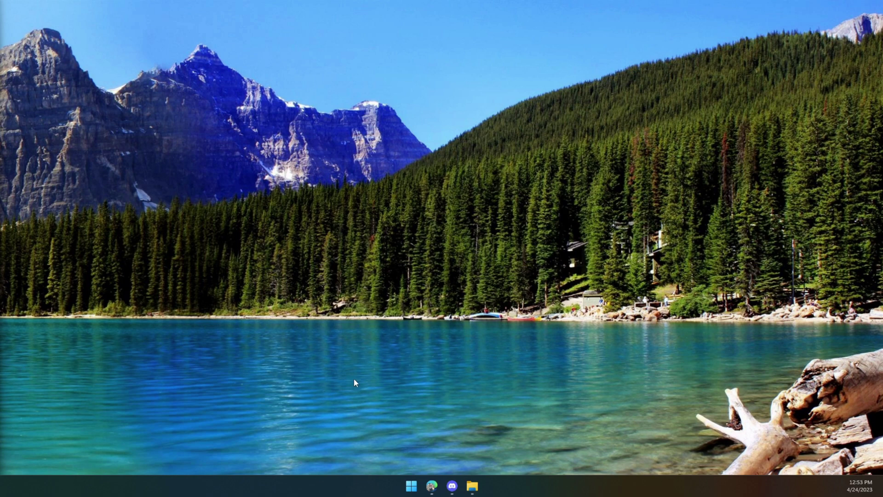
- Open Taskbar settings from the taskbar and expand Taskbar behaviors
right_click(361, 491)
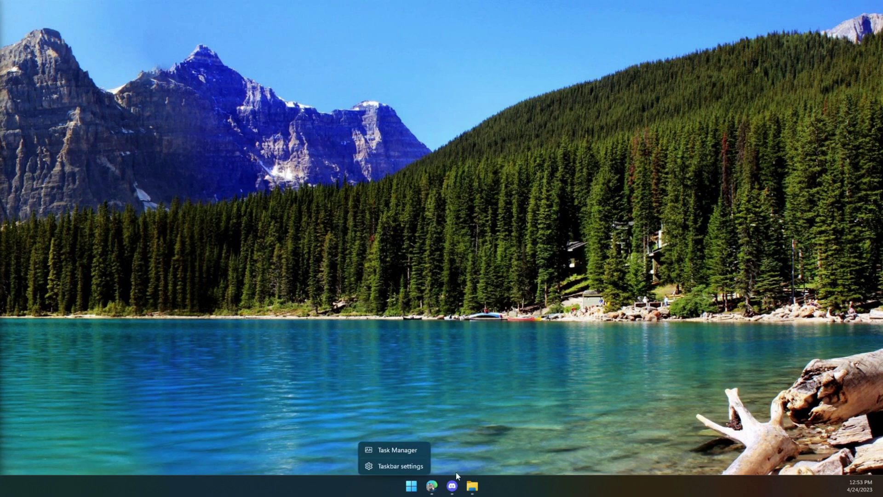
left_click(388, 466)
left_click(376, 353)
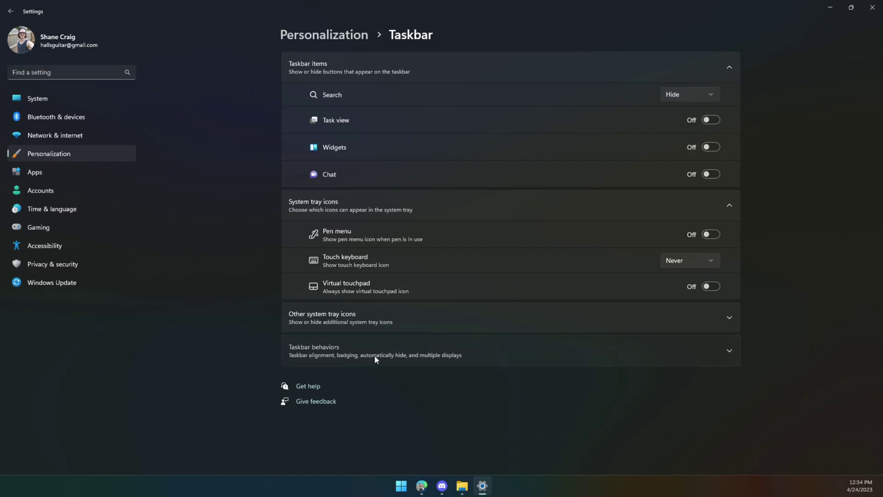
scroll(463, 408, "down", 3)
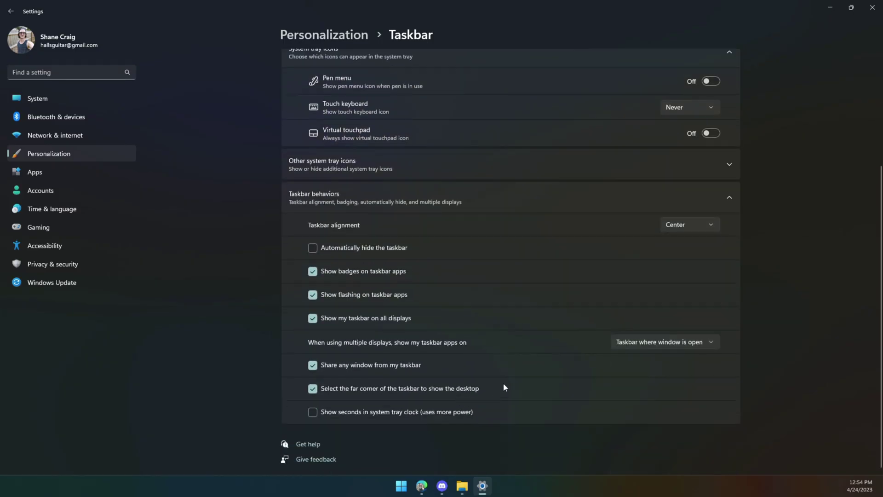
- Set Taskbar alignment to Left, then back to Center
left_click(678, 225)
left_click(680, 212)
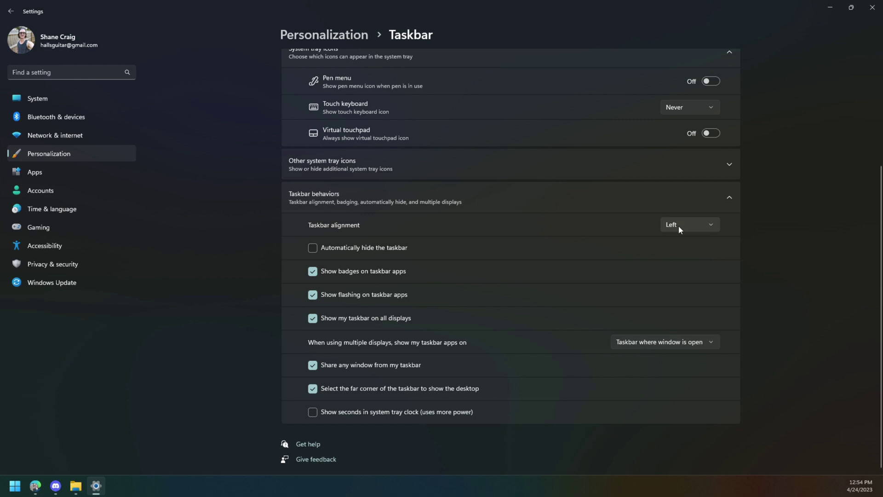
left_click(678, 225)
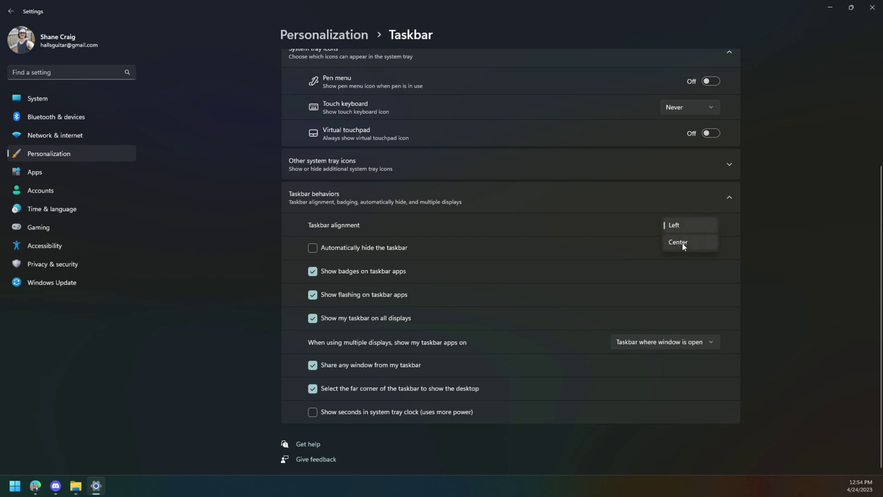
left_click(680, 243)
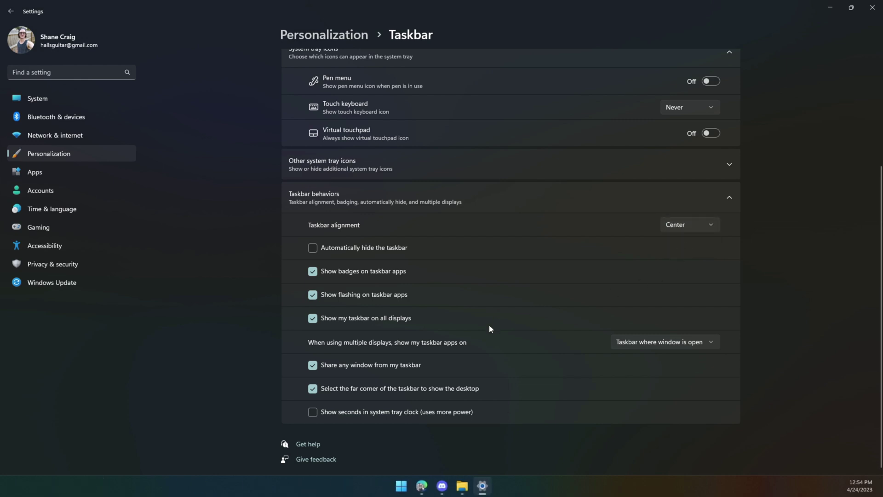
- Turn Task view, Widgets and Chat on for the taskbar, then off again
scroll(490, 327, "up", 3)
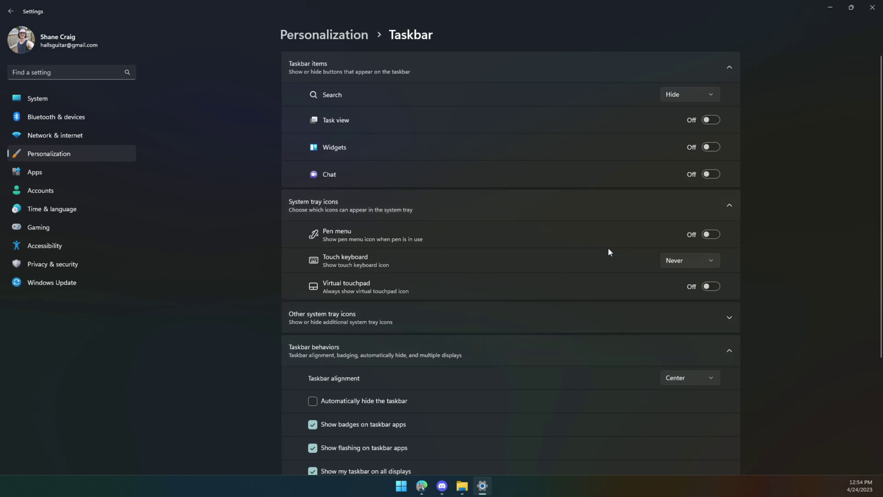
left_click(711, 120)
left_click(711, 147)
left_click(712, 174)
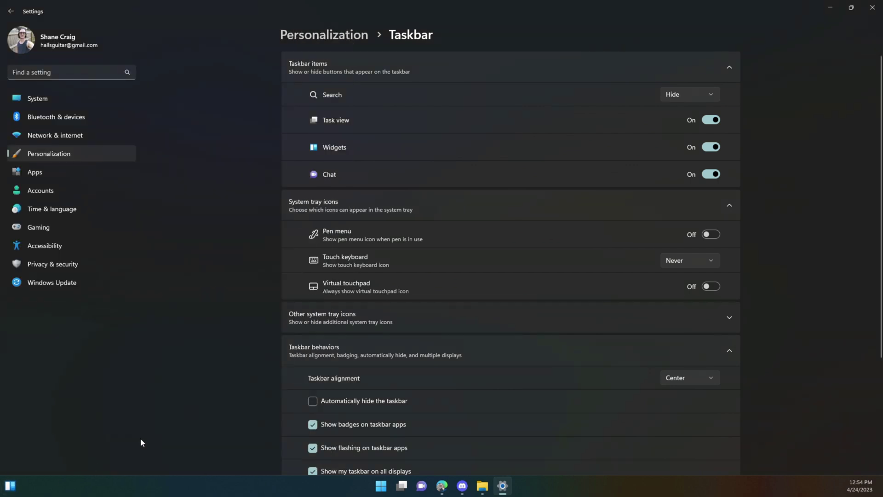
left_click(711, 148)
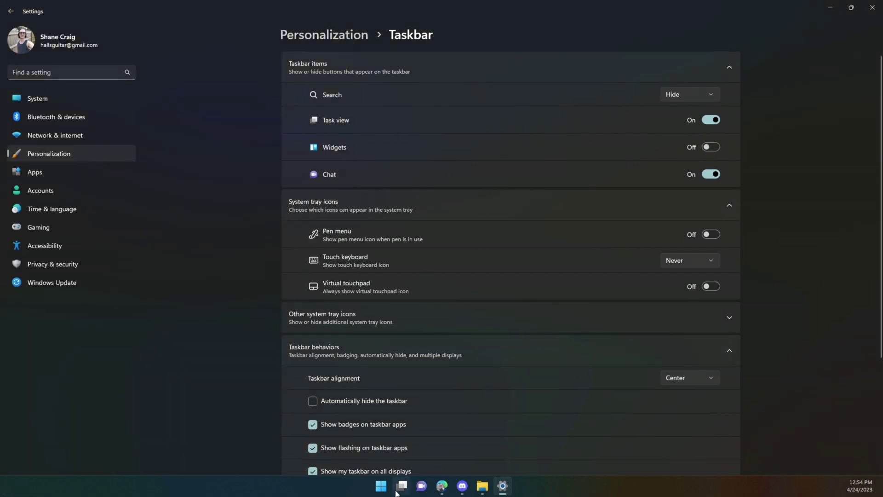
mouse_move(402, 488)
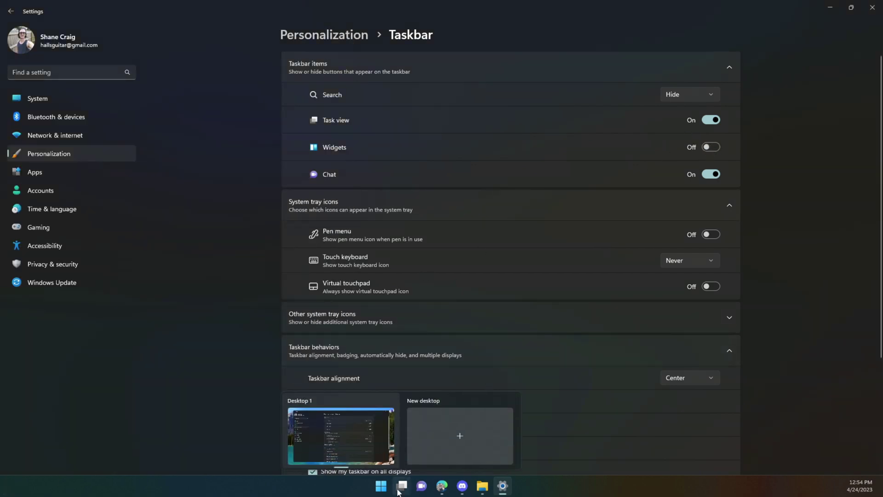
left_click(711, 120)
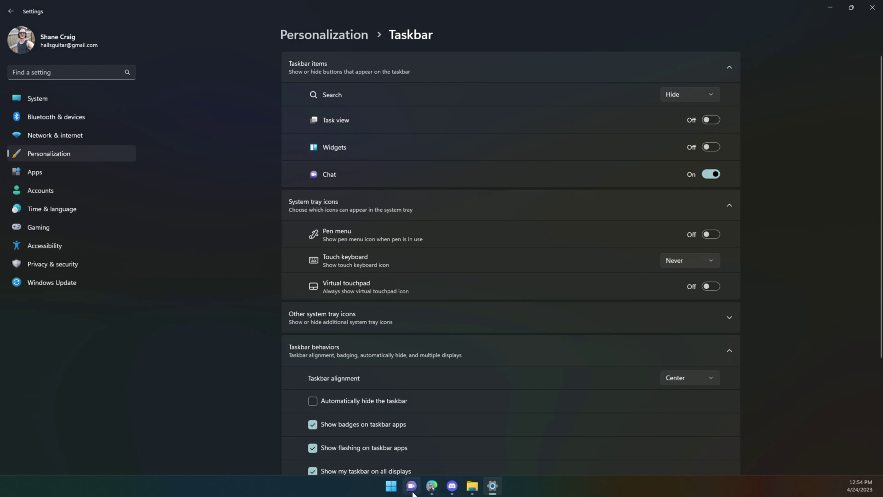
left_click(711, 177)
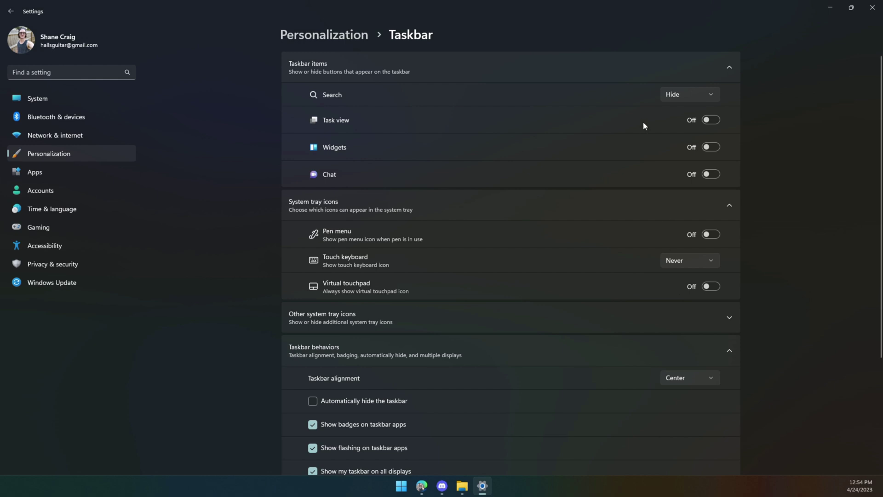
- Set taskbar Search to Search box, then change it back to Hide
left_click(690, 94)
left_click(681, 144)
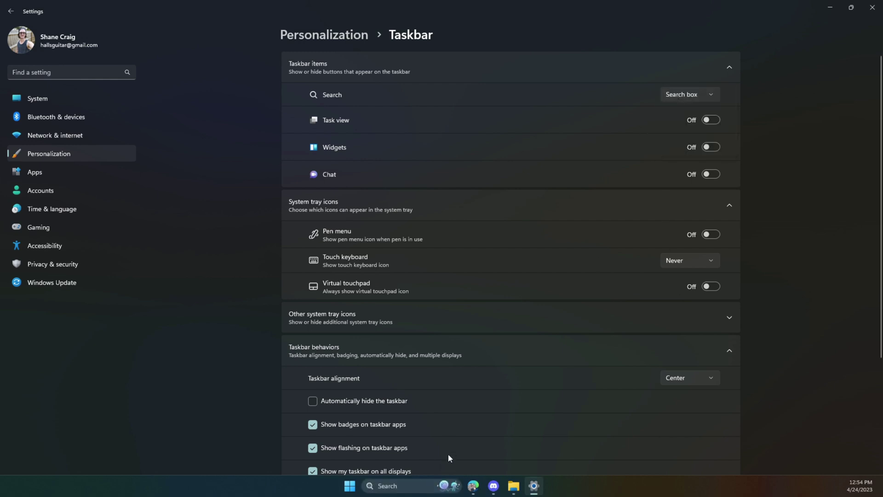
left_click(697, 96)
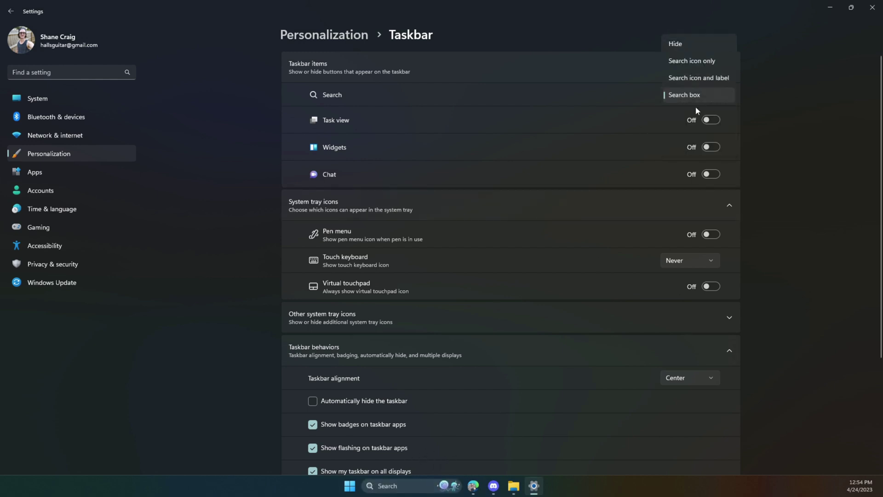
left_click(677, 42)
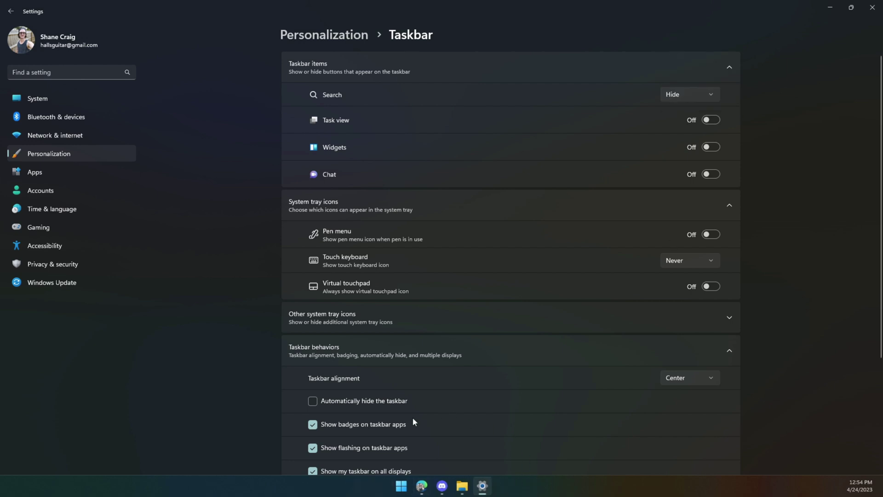
- Open the Start settings page from the Start menu's right-click options
left_click(399, 485)
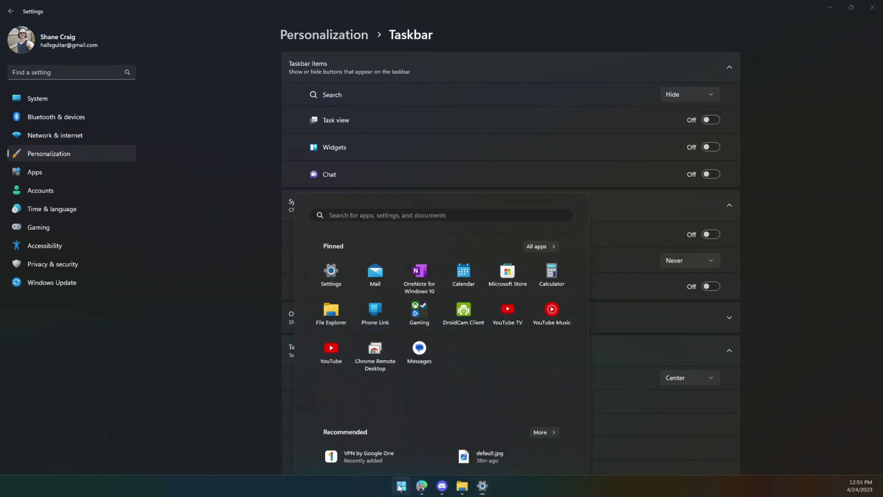
right_click(354, 333)
left_click(374, 339)
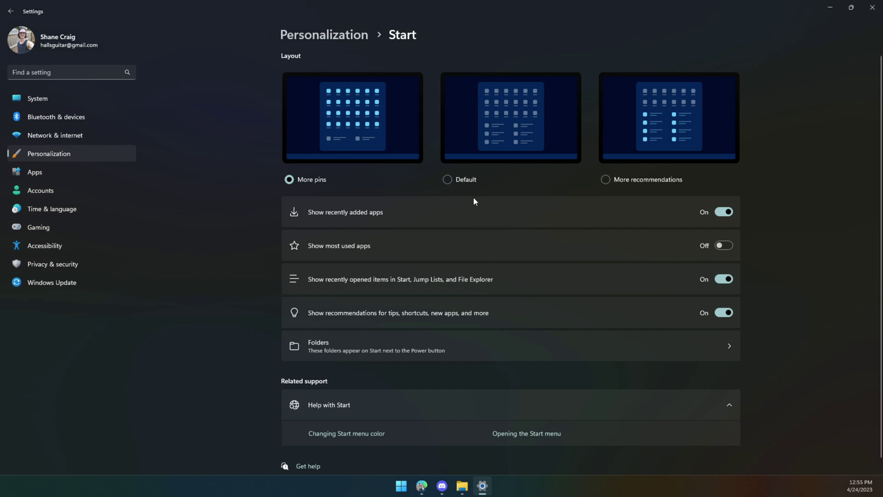
- Open and close the Start menu three times to preview the More pins layout
left_click(395, 489)
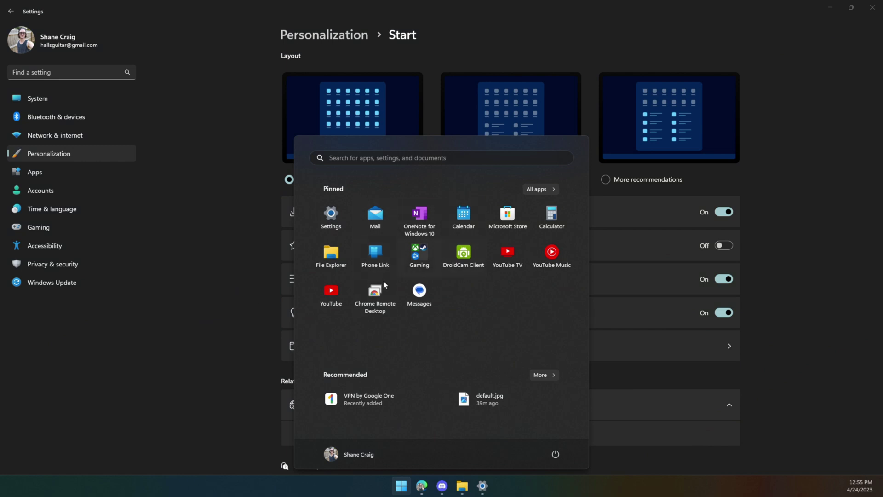
left_click(215, 287)
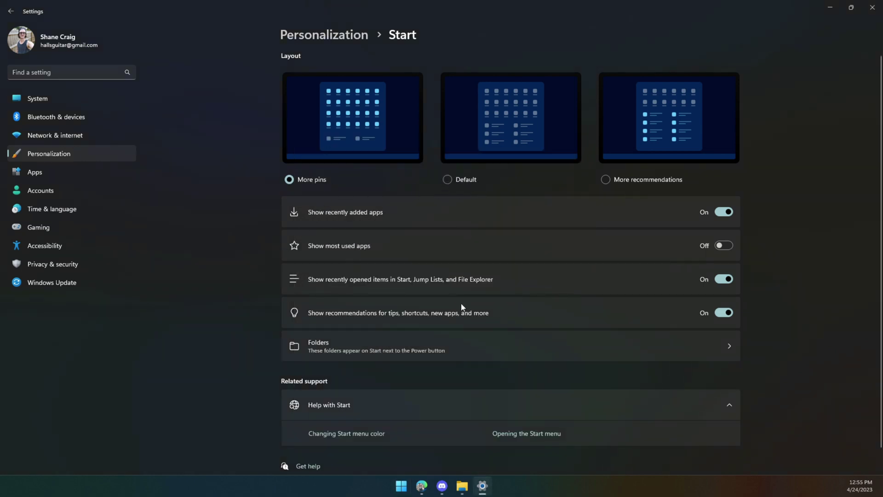
key("super")
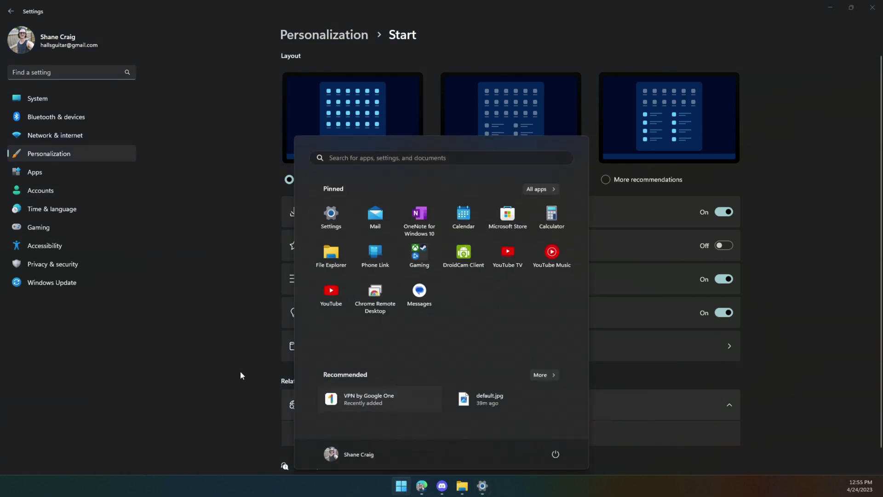
left_click(214, 370)
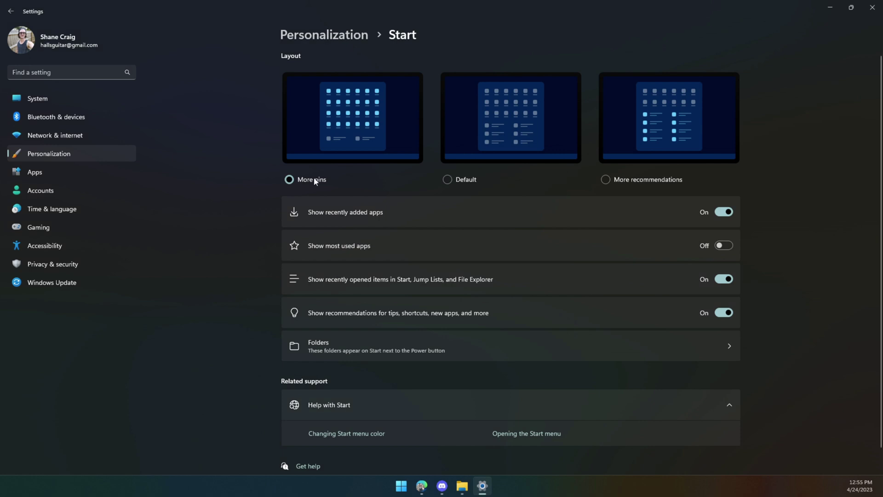
left_click(400, 487)
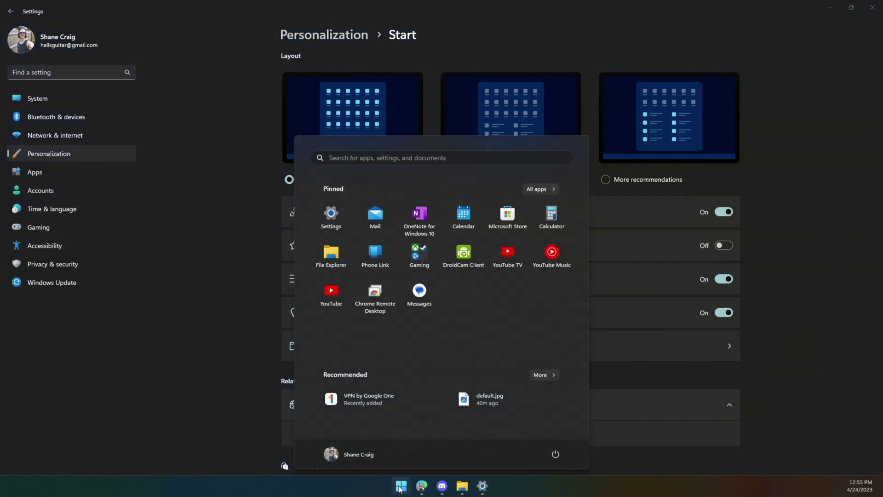
left_click(400, 488)
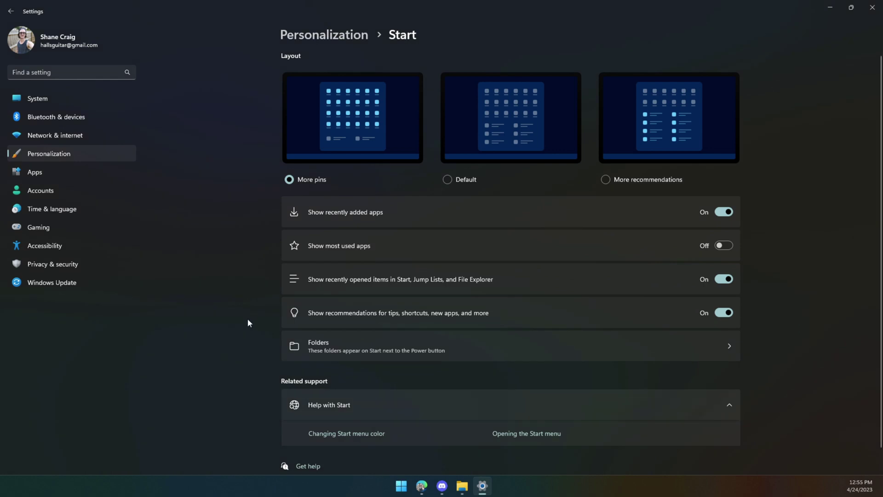
- On the Colors page, set the mode to Light, then to Dark
left_click(59, 157)
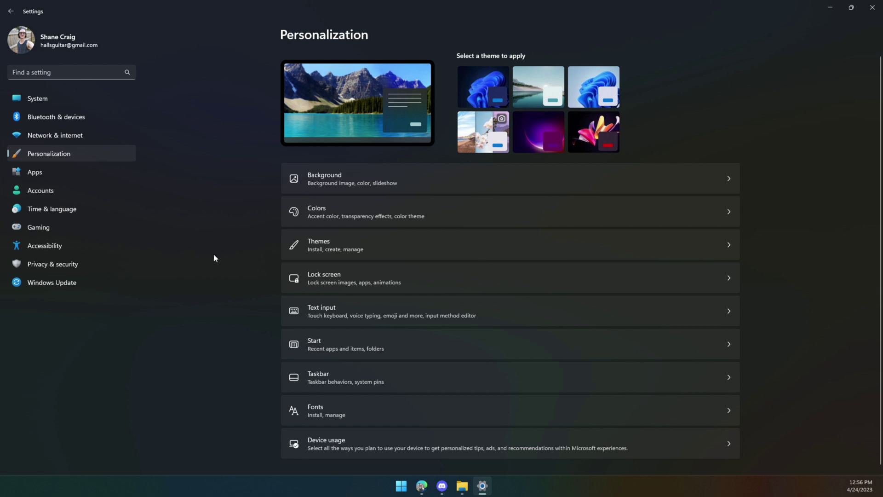
left_click(340, 208)
left_click(705, 159)
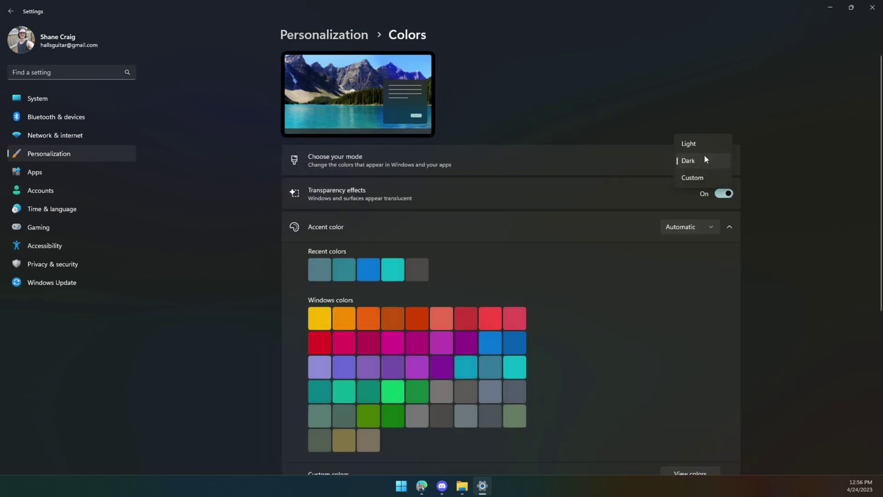
left_click(702, 145)
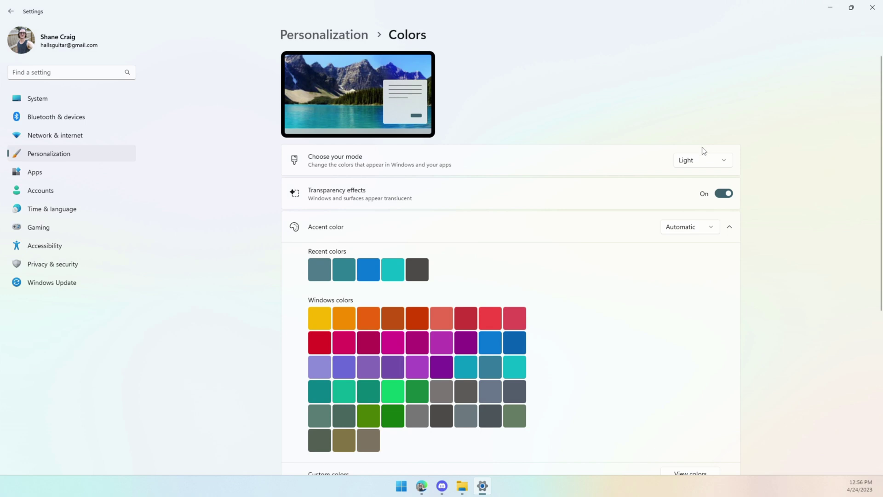
left_click(700, 164)
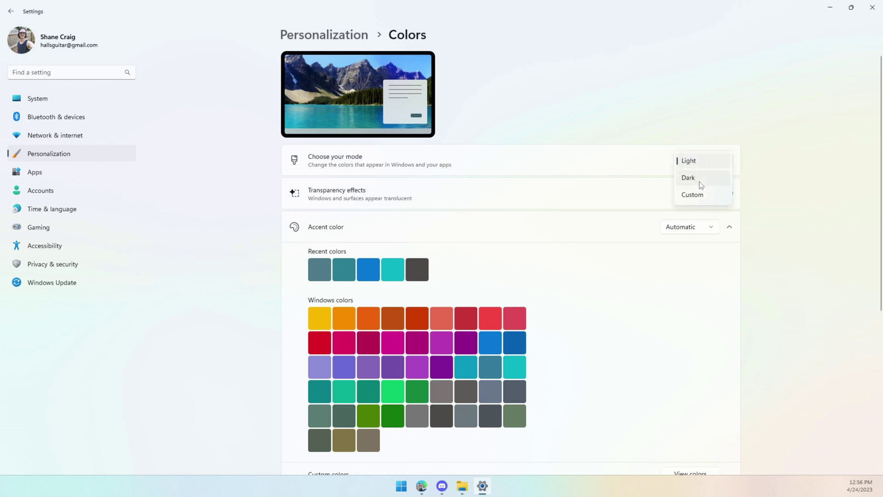
left_click(699, 182)
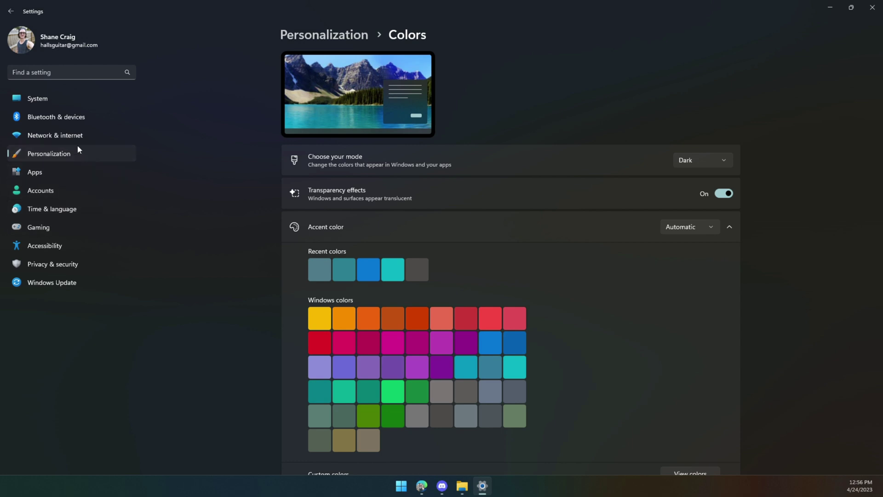
- In Privacy & security > General, turn off suggested content and app-launch tracking
left_click(59, 266)
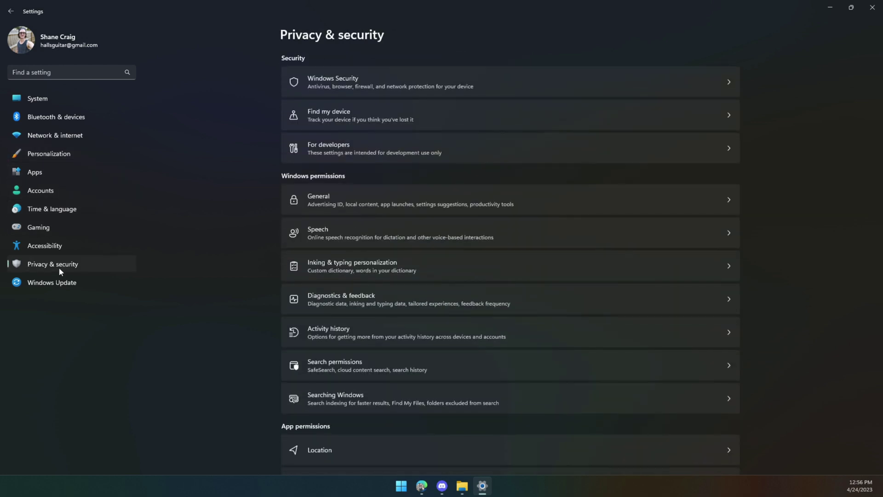
left_click(335, 198)
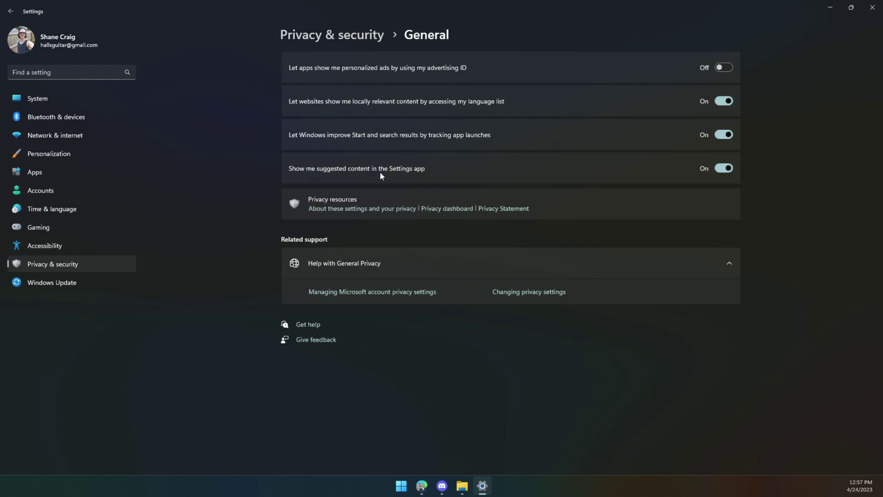
left_click(720, 169)
left_click(590, 134)
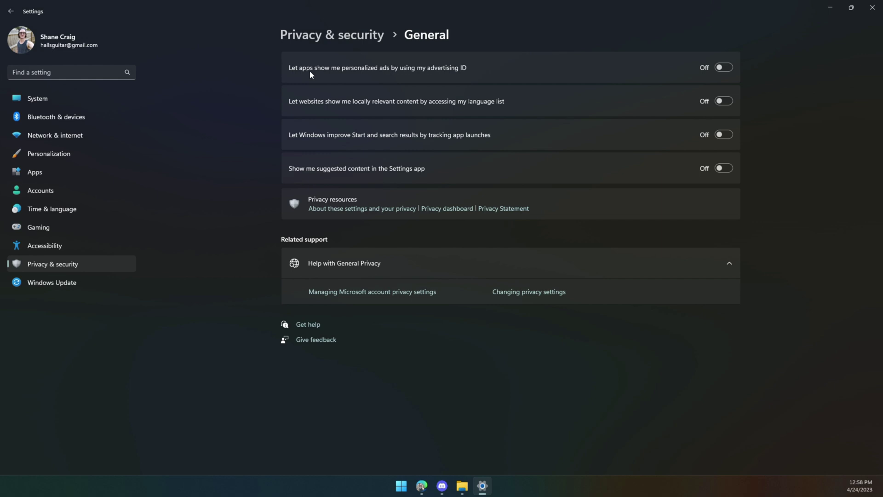
- Check the Device usage categories are all Off, then go to System
left_click(48, 152)
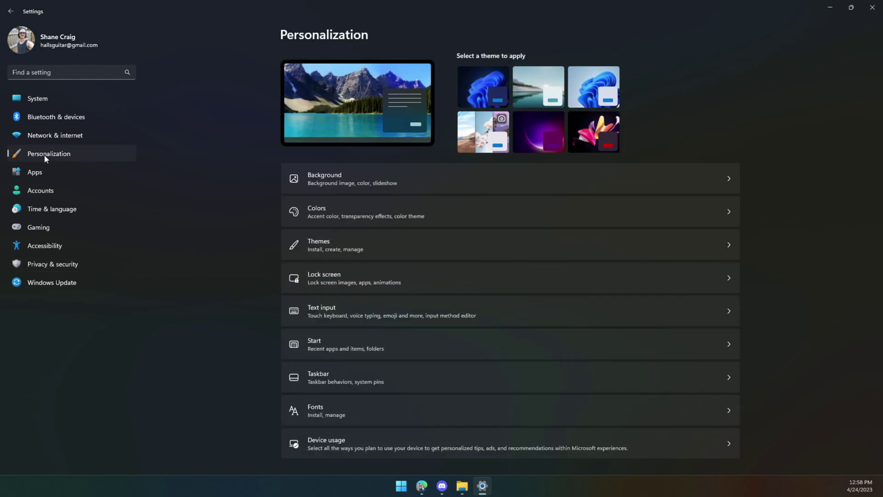
left_click(341, 444)
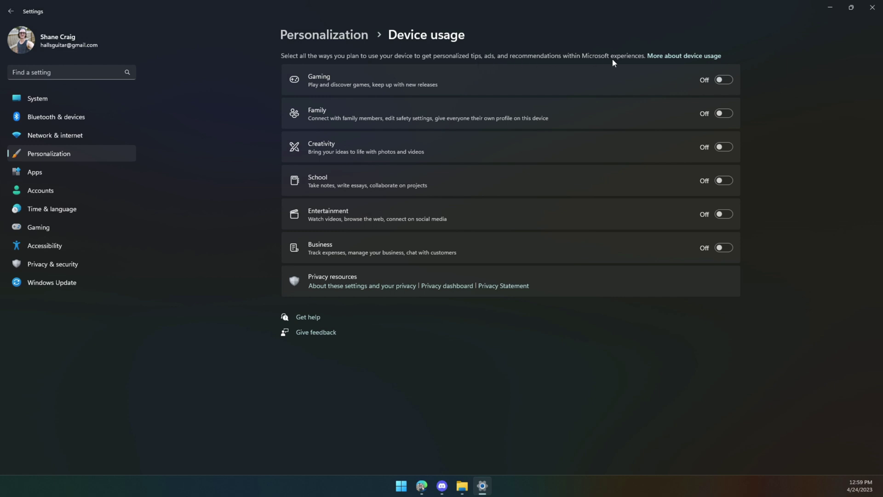
left_click(48, 98)
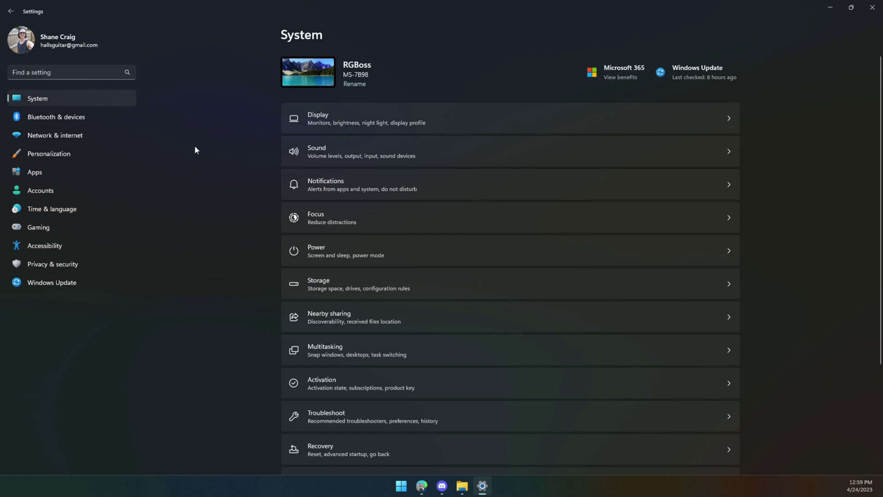
- Enable both banners and notification-center entries for G HUB, then return to Notifications
left_click(332, 182)
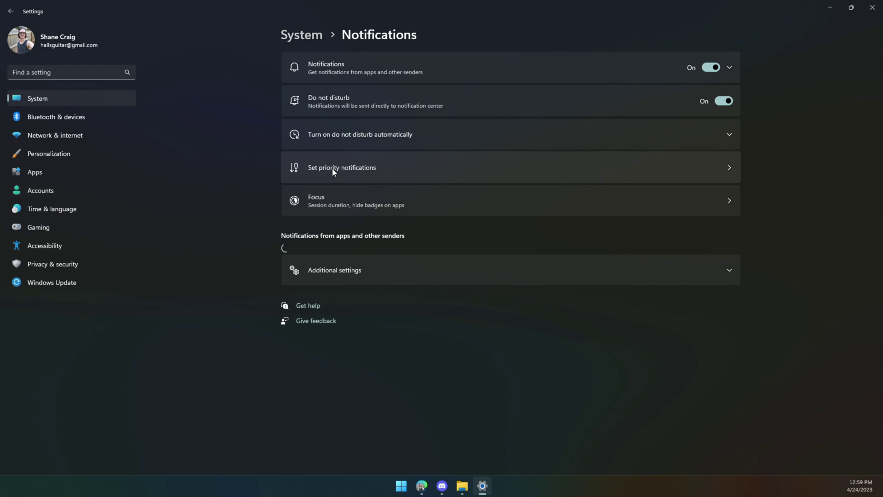
scroll(332, 171, "down", 3)
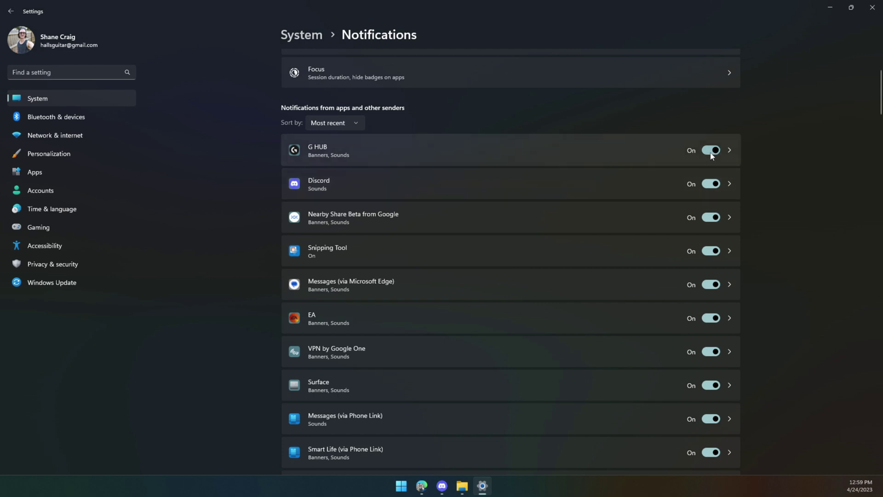
left_click(733, 153)
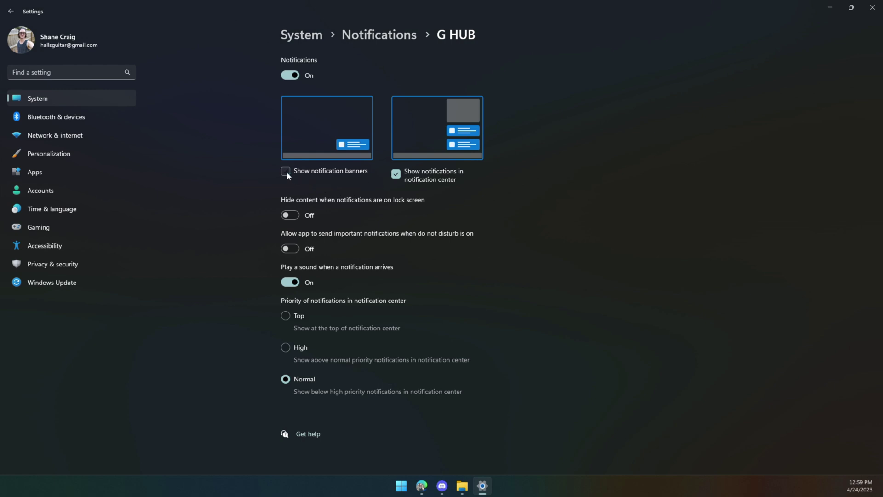
left_click(398, 175)
left_click(396, 177)
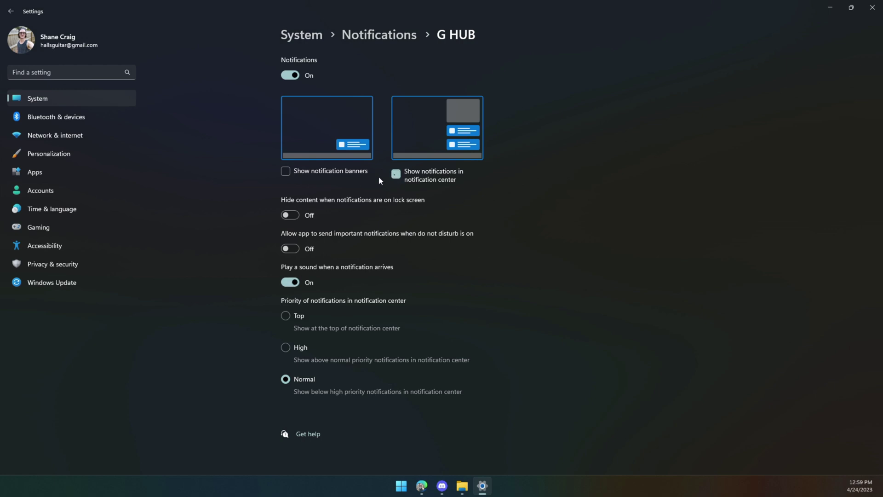
left_click(285, 171)
left_click(378, 35)
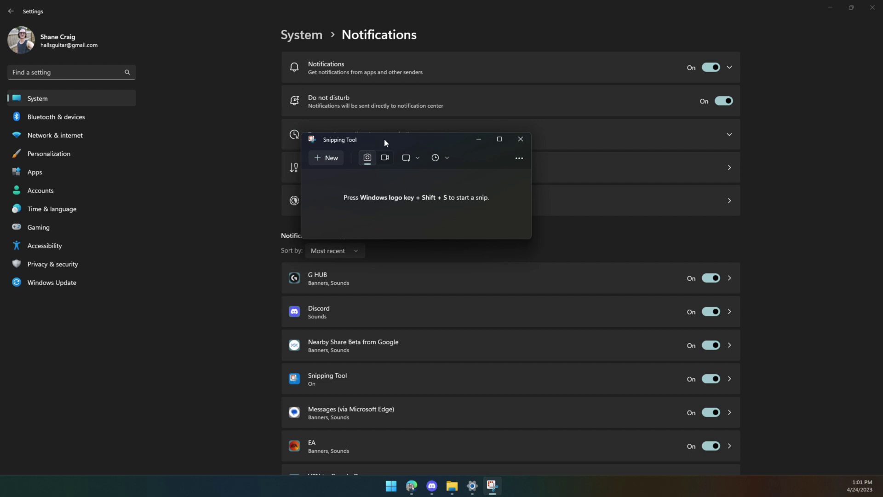
- Move Snipping Tool to the upper left and bring it forward via Start search 'snipp'
left_click_drag(385, 139, 201, 96)
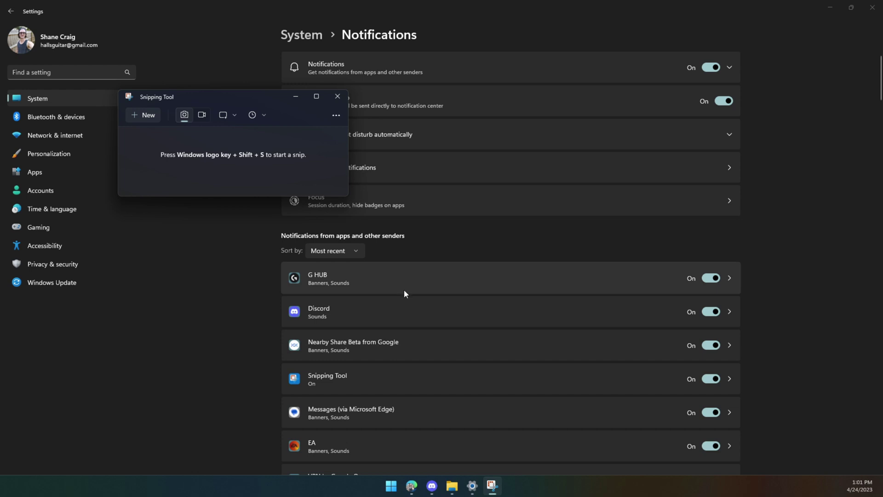
key("super")
type("snipp")
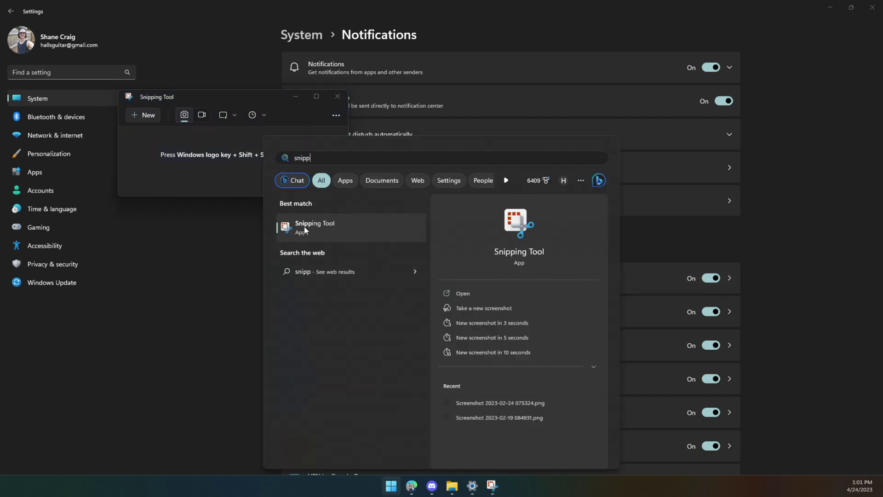
left_click(218, 181)
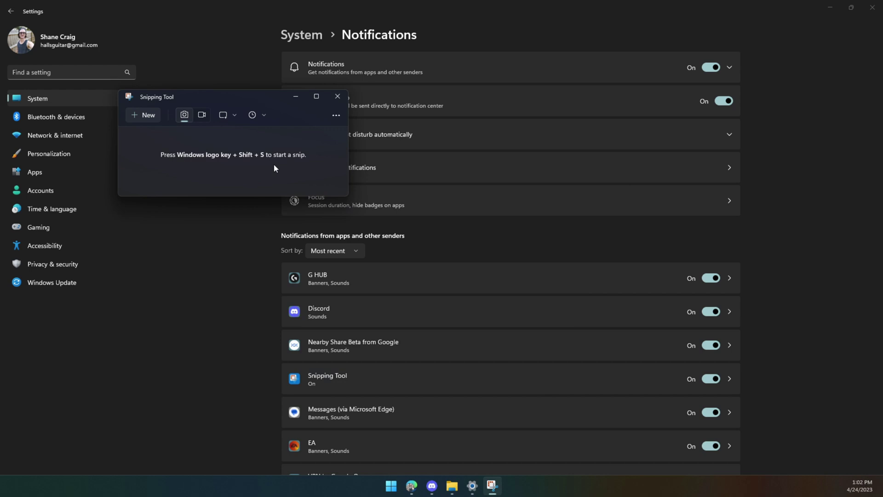
- Open Accessibility and go to its Keyboard settings
left_click(41, 247)
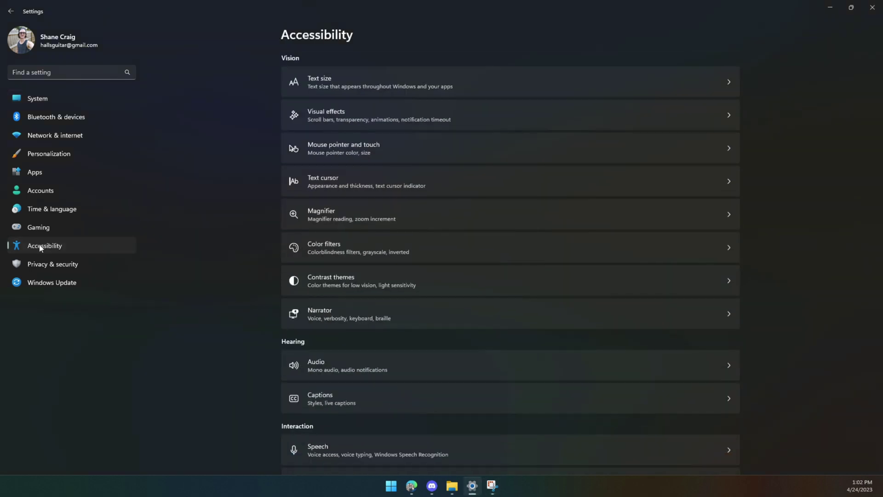
scroll(208, 266, "down", 3)
left_click(386, 375)
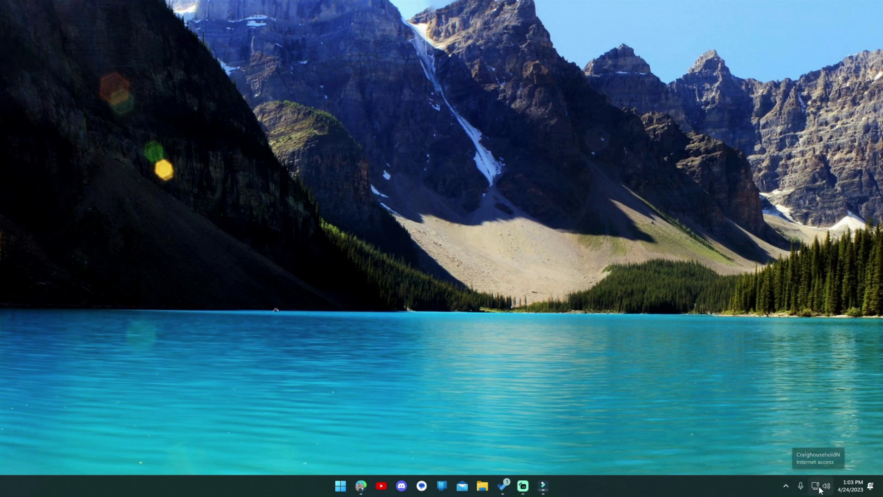
- Edit the Quick Settings tiles, review the Add list, and finish without adding any tile
left_click(817, 489)
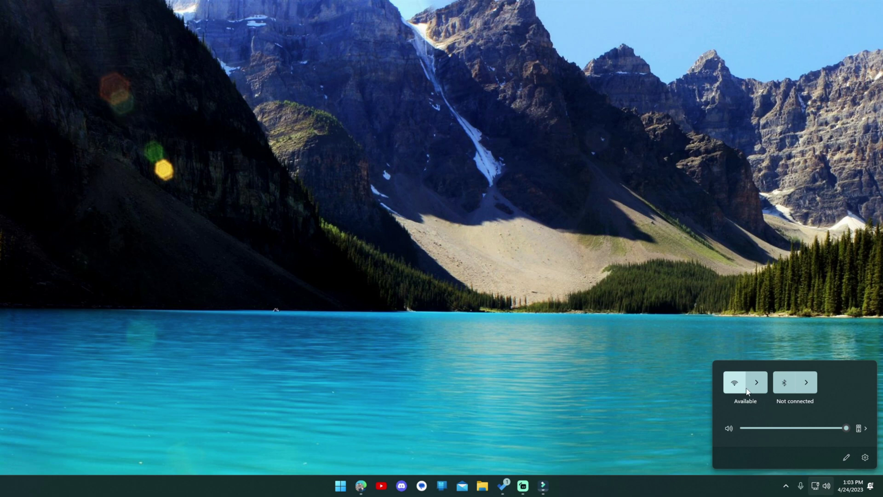
left_click(847, 458)
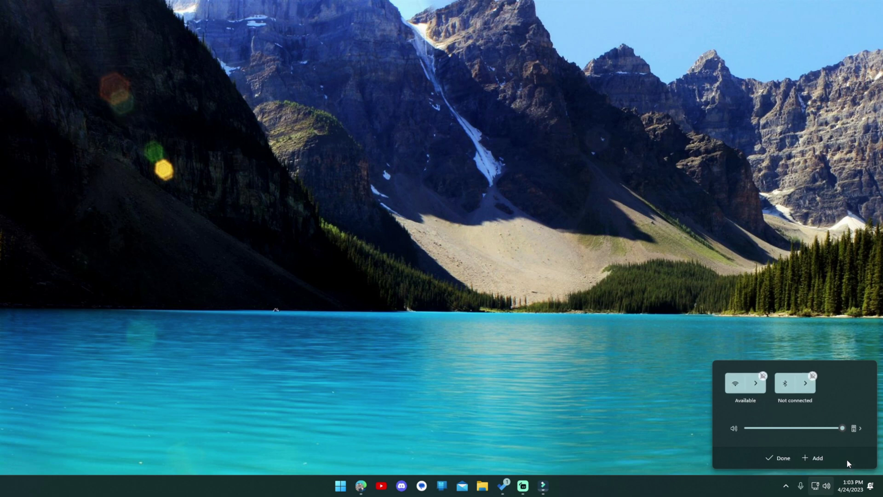
left_click(817, 459)
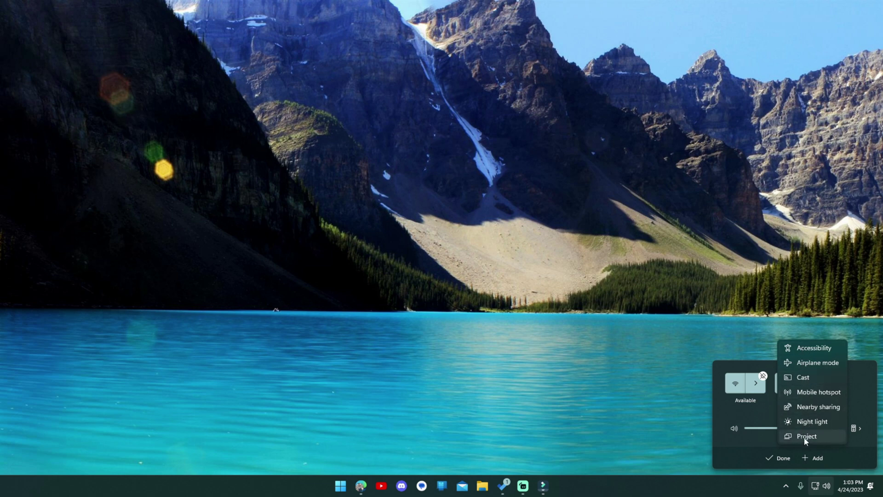
left_click(863, 390)
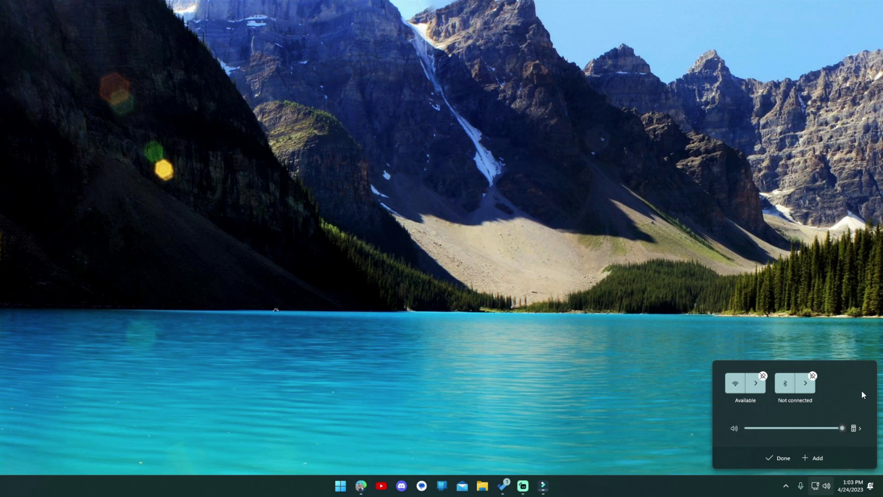
left_click(770, 460)
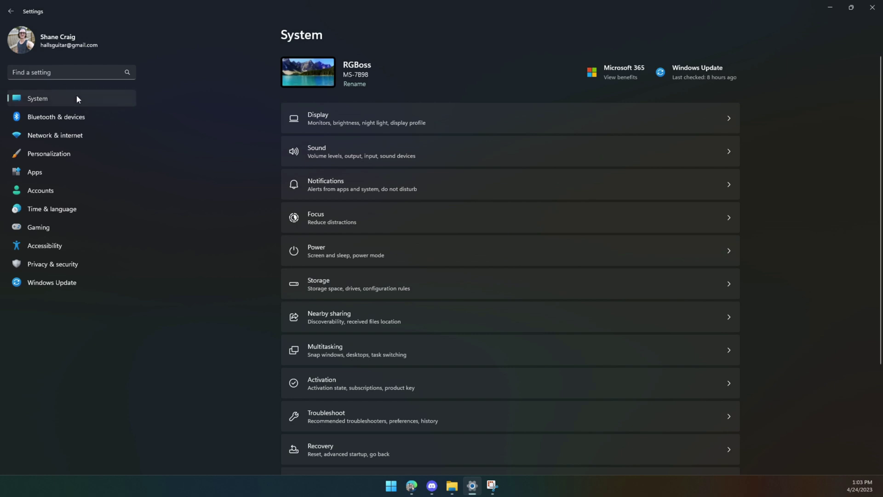
- Go from Notifications to the Focus page, showing a 30-minute session with all four options checked
left_click(347, 176)
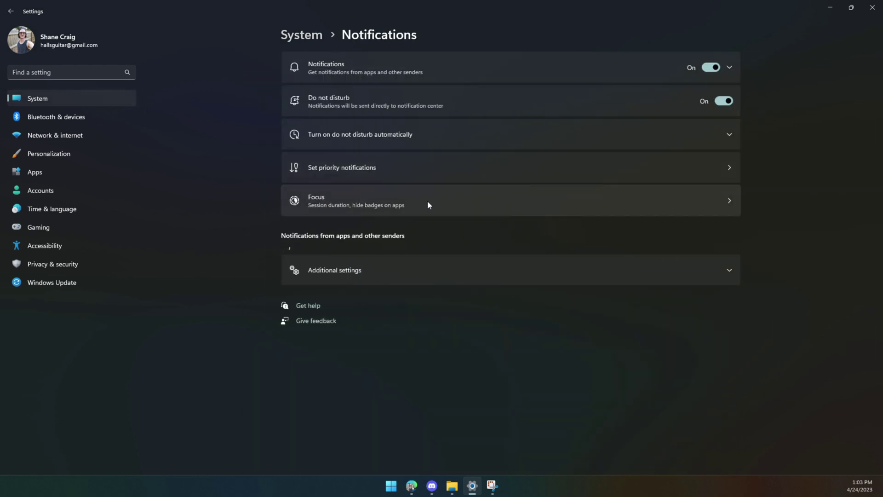
left_click(427, 201)
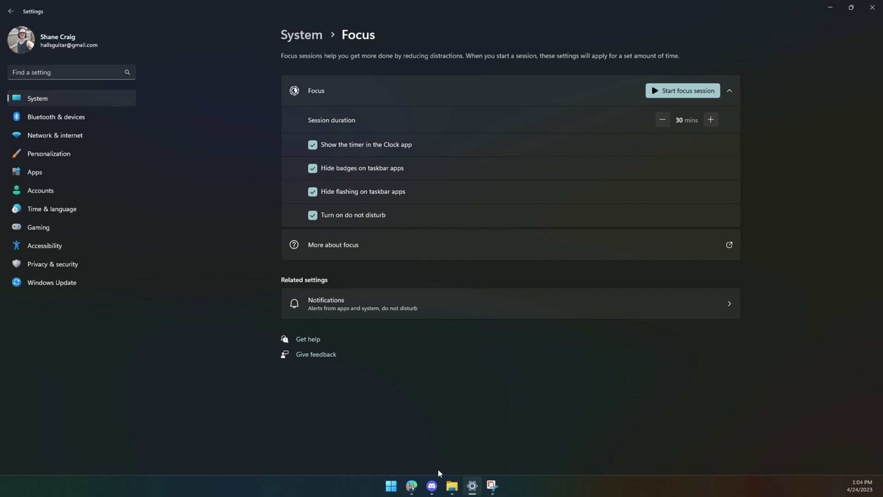
mouse_move(434, 482)
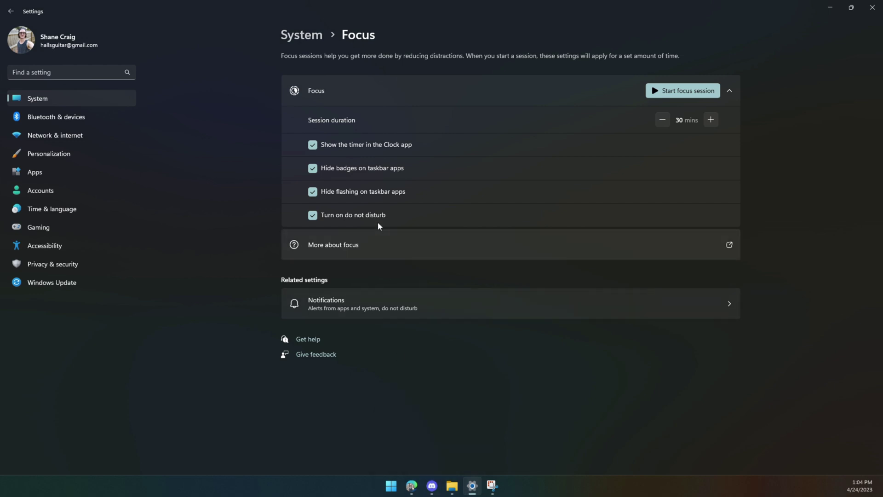